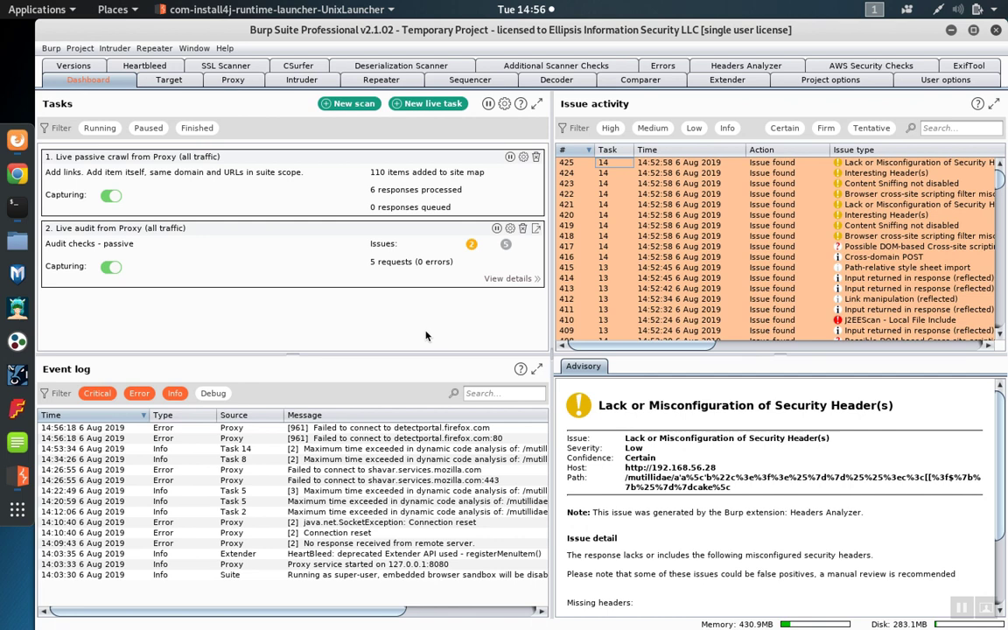
# Set up a new scan of the page=echo.php item in the site map as an audit of selected items
pyautogui.click(172, 80)
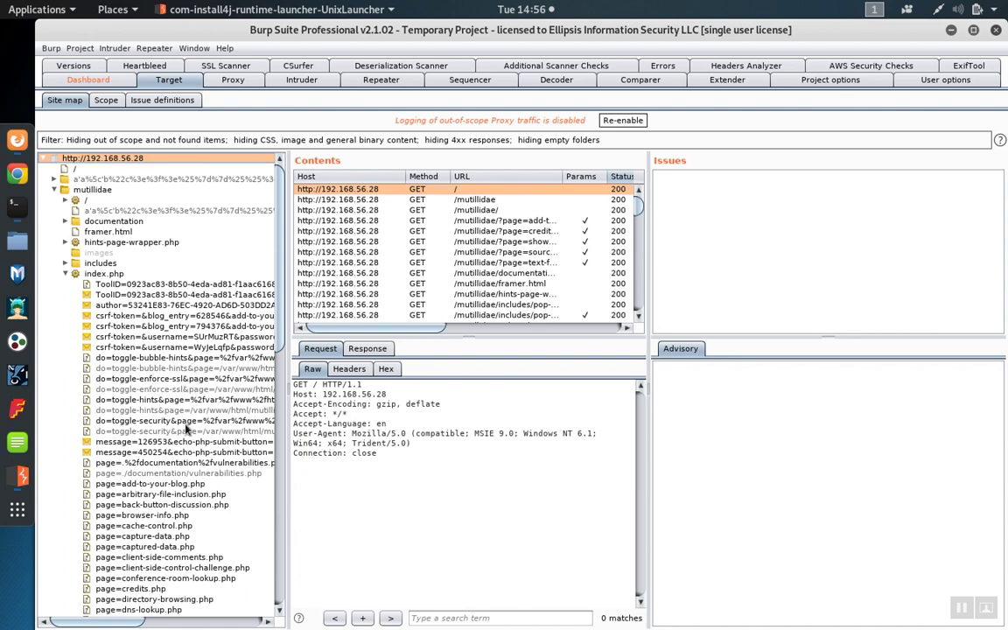
pyautogui.scroll(-10, 185, 429)
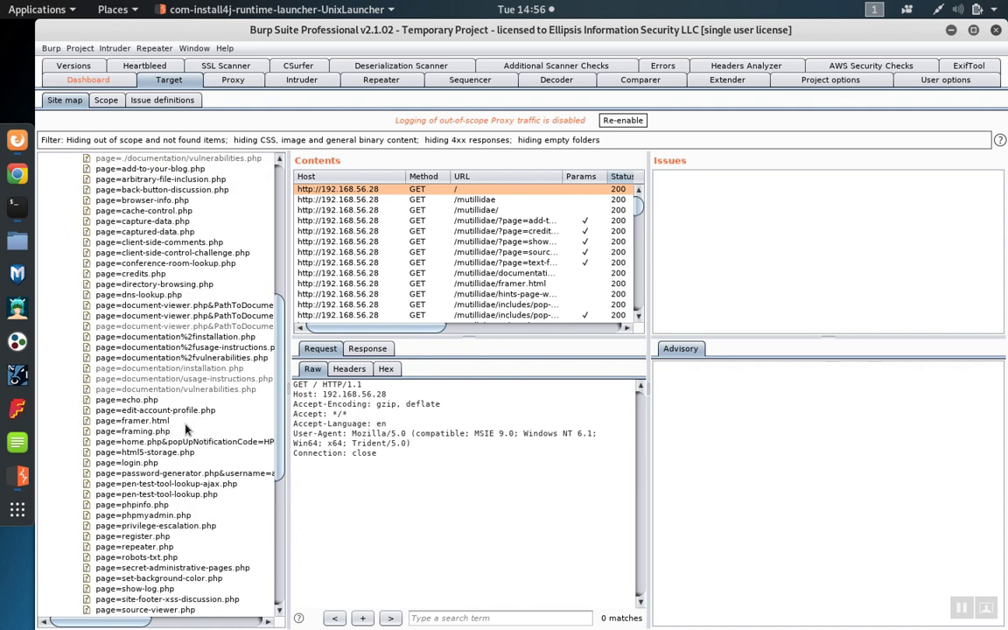
pyautogui.click(145, 401)
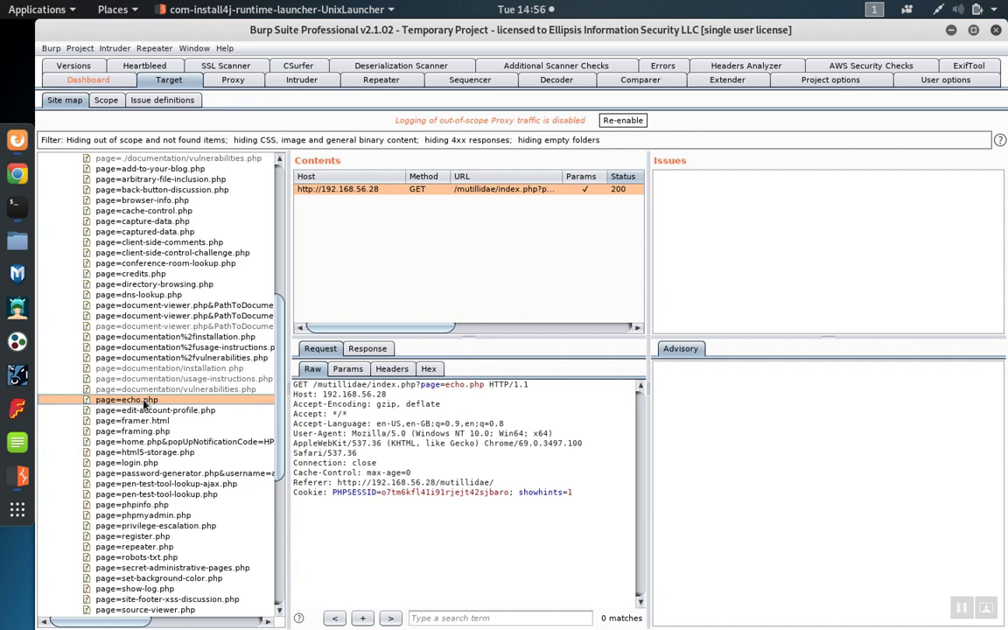
pyautogui.rightClick(145, 401)
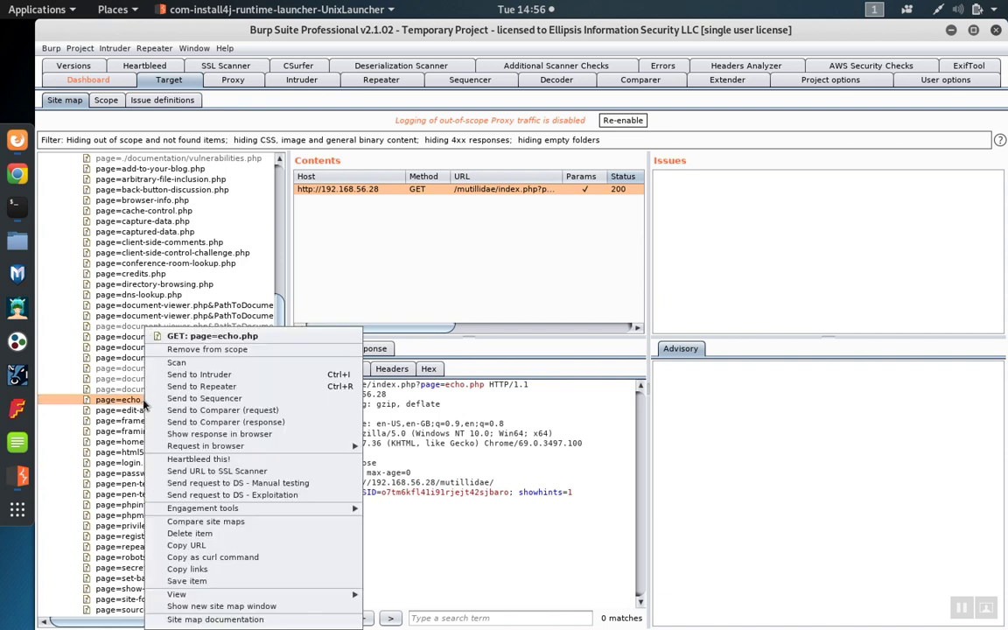
pyautogui.click(181, 363)
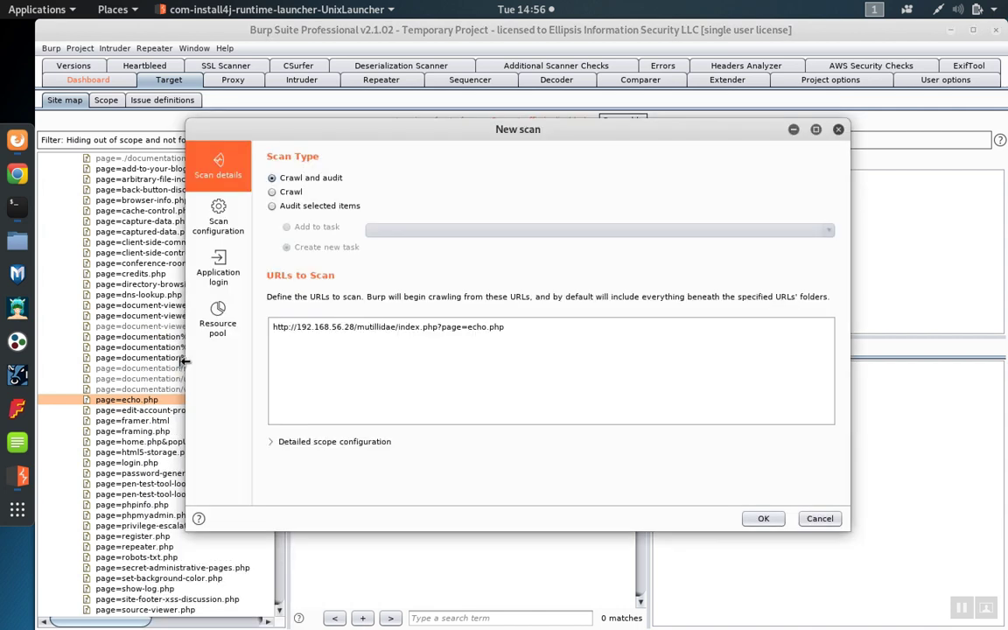
pyautogui.click(272, 206)
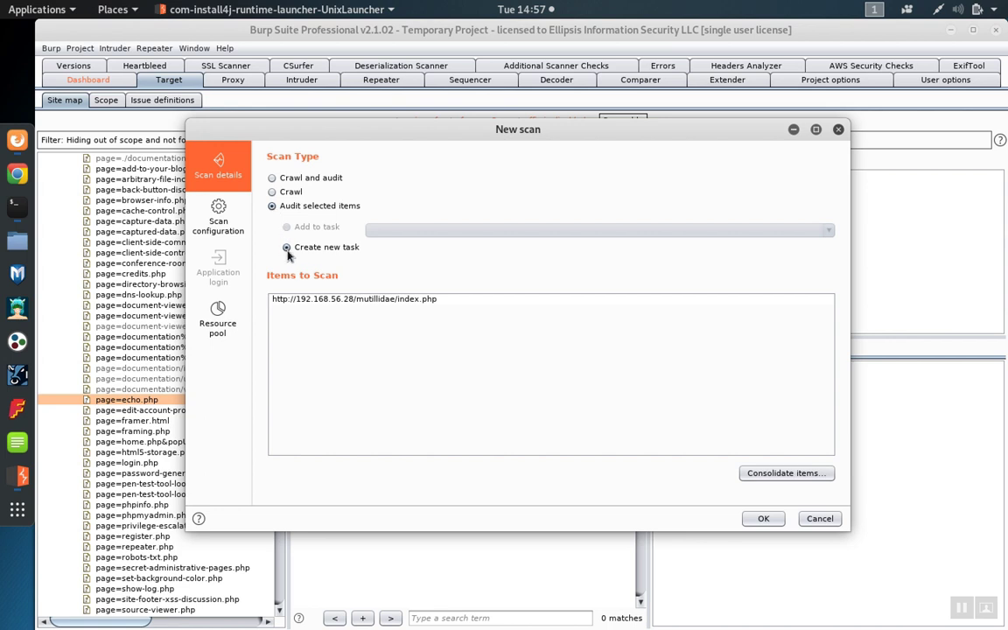
# Apply the library configuration "Audit checks - all except JavaScript analysis" to the scan, launch it and check its progress on the dashboard
pyautogui.click(229, 220)
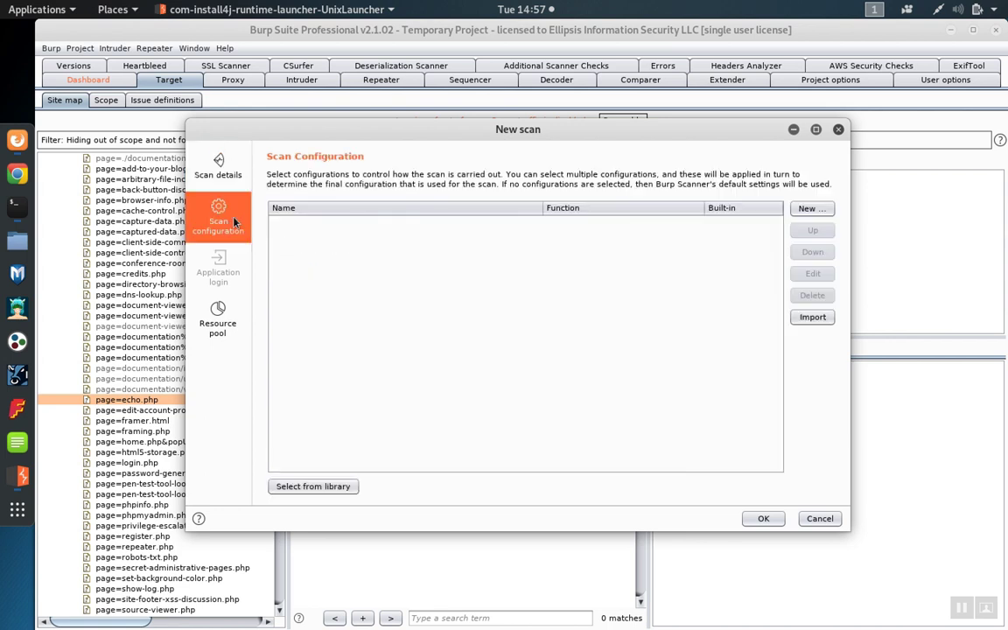
pyautogui.click(313, 486)
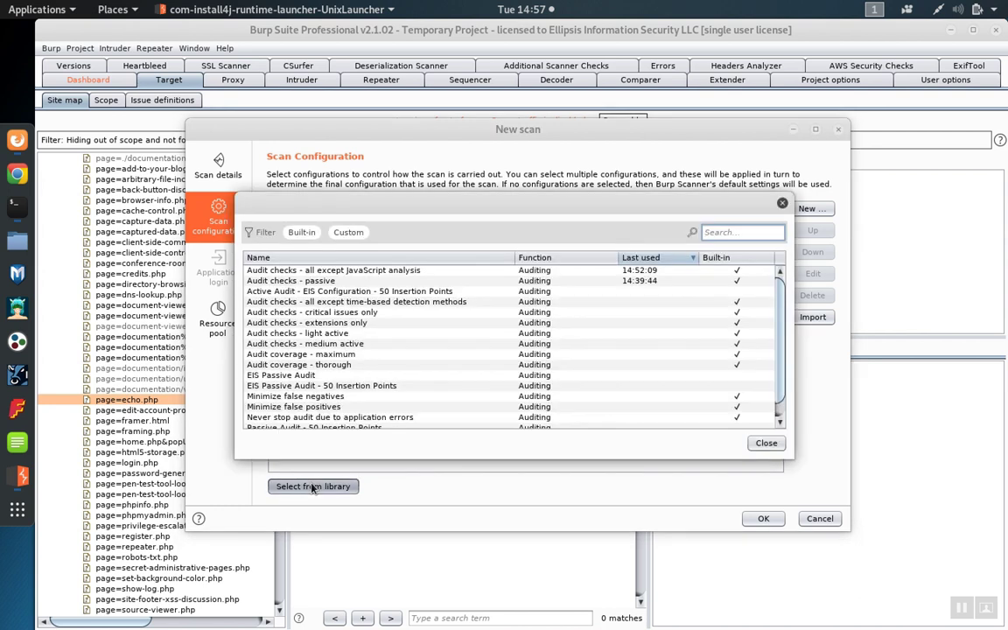
pyautogui.doubleClick(314, 272)
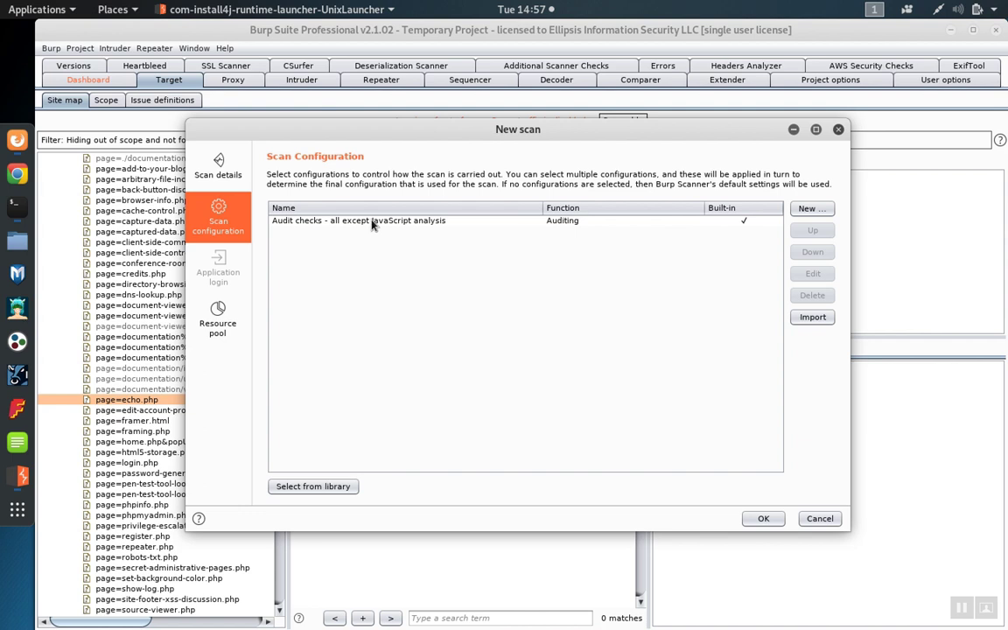
pyautogui.click(337, 493)
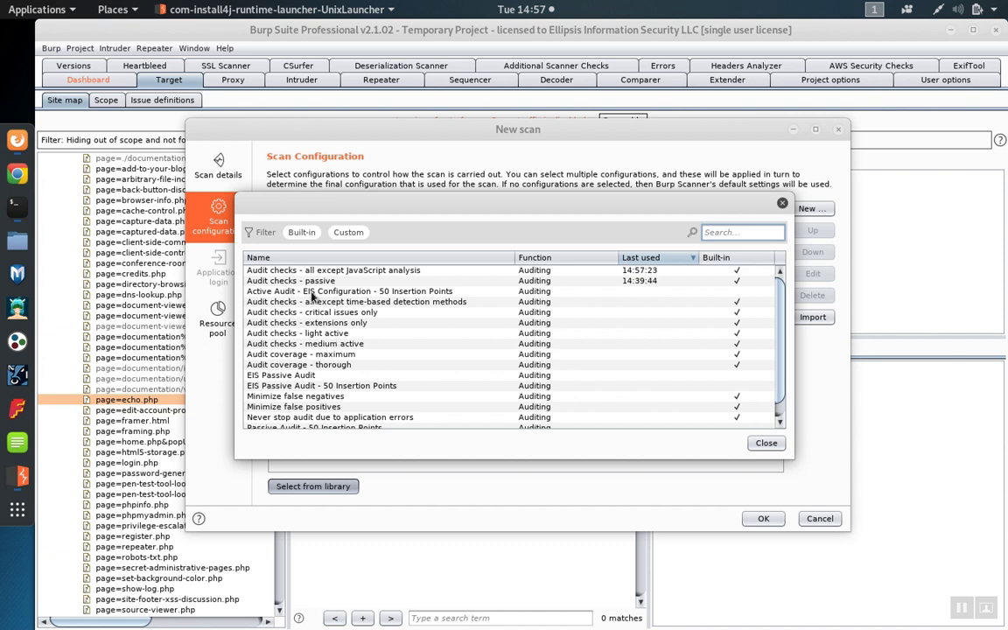
pyautogui.click(763, 449)
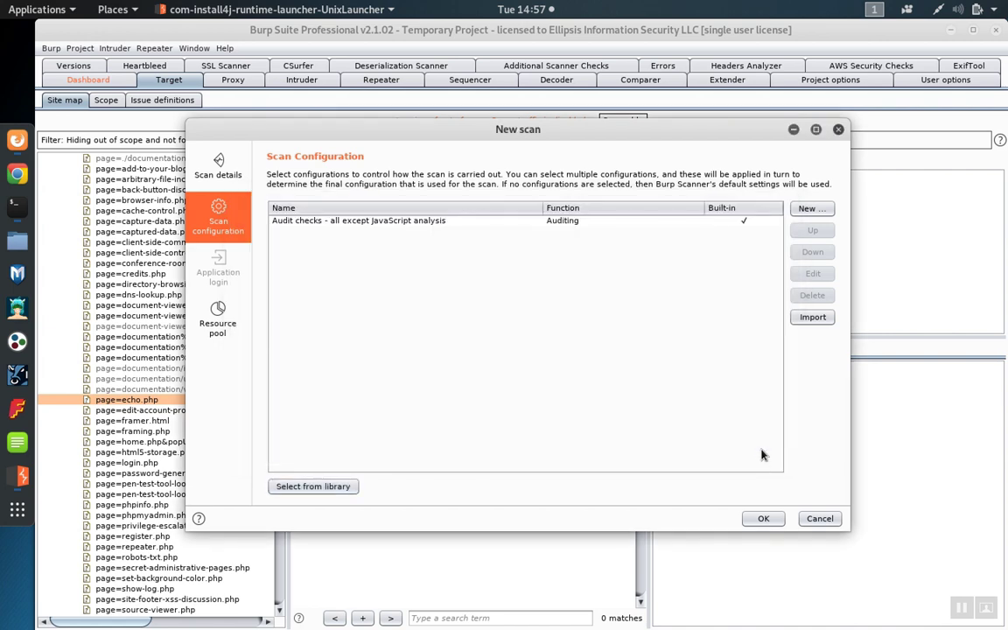
pyautogui.click(763, 519)
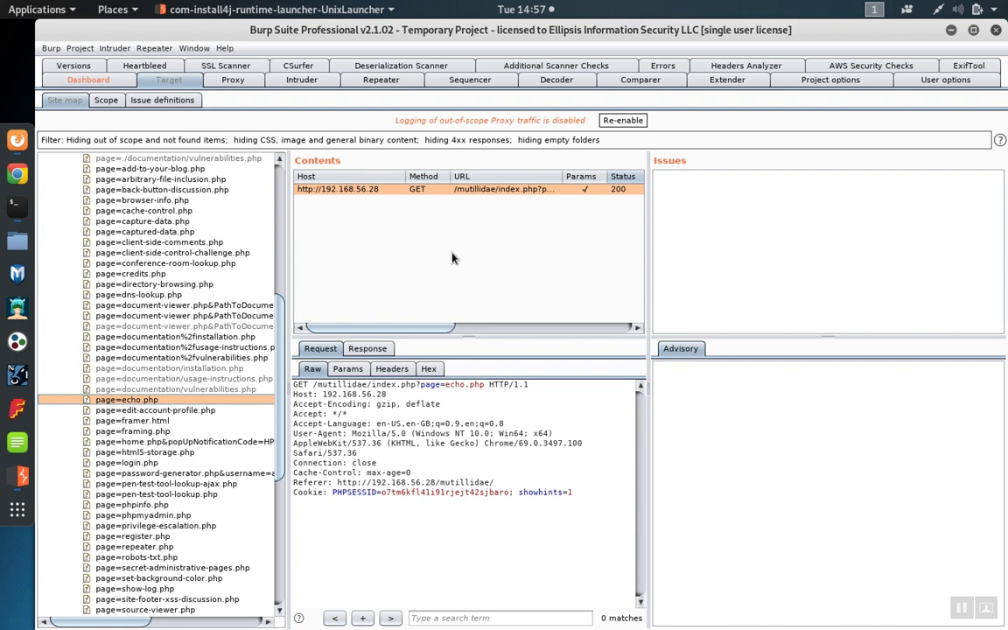
pyautogui.click(100, 79)
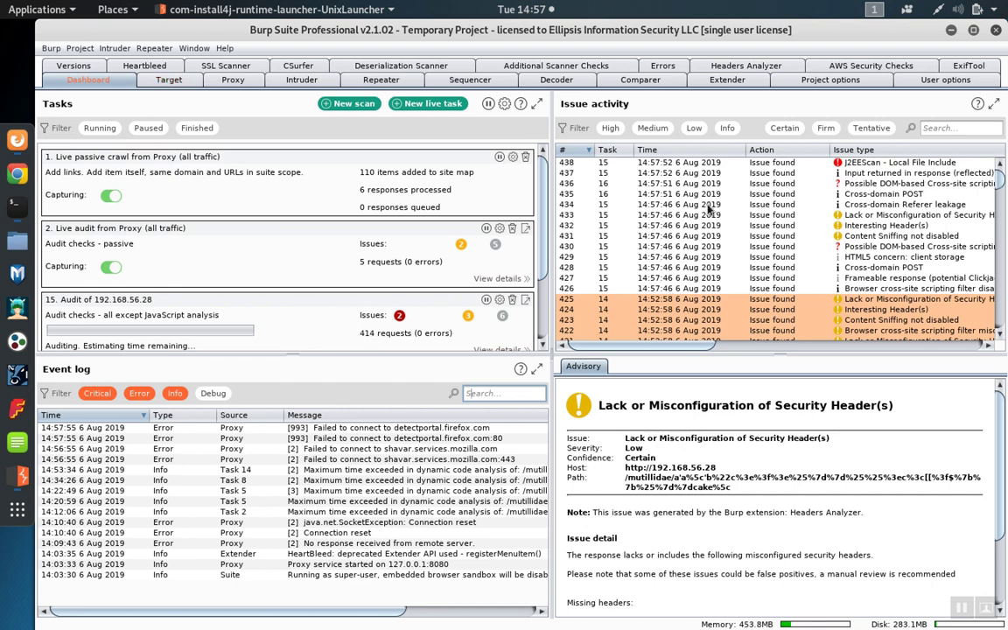
pyautogui.click(170, 80)
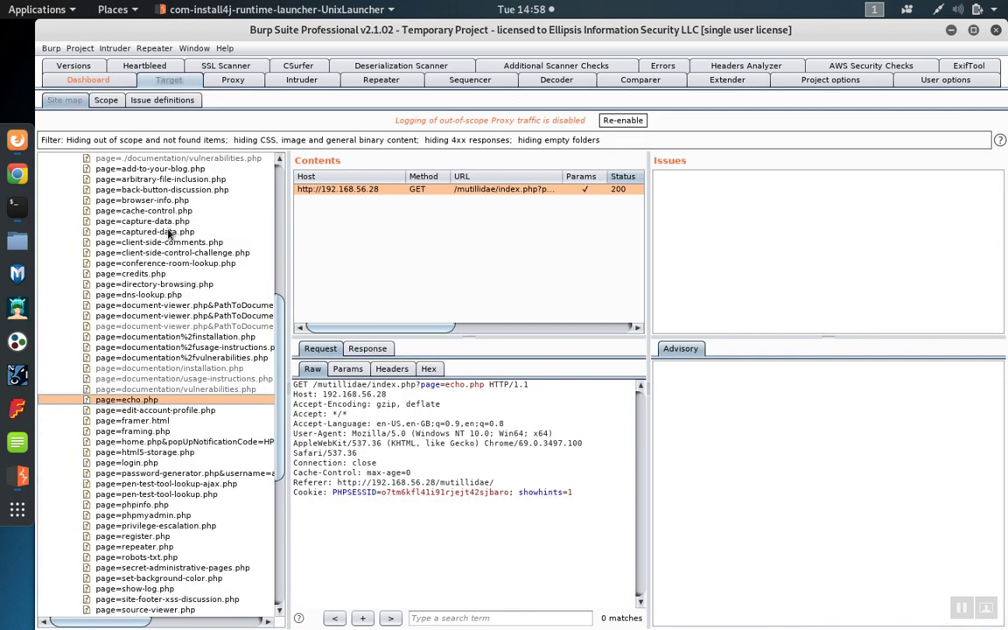
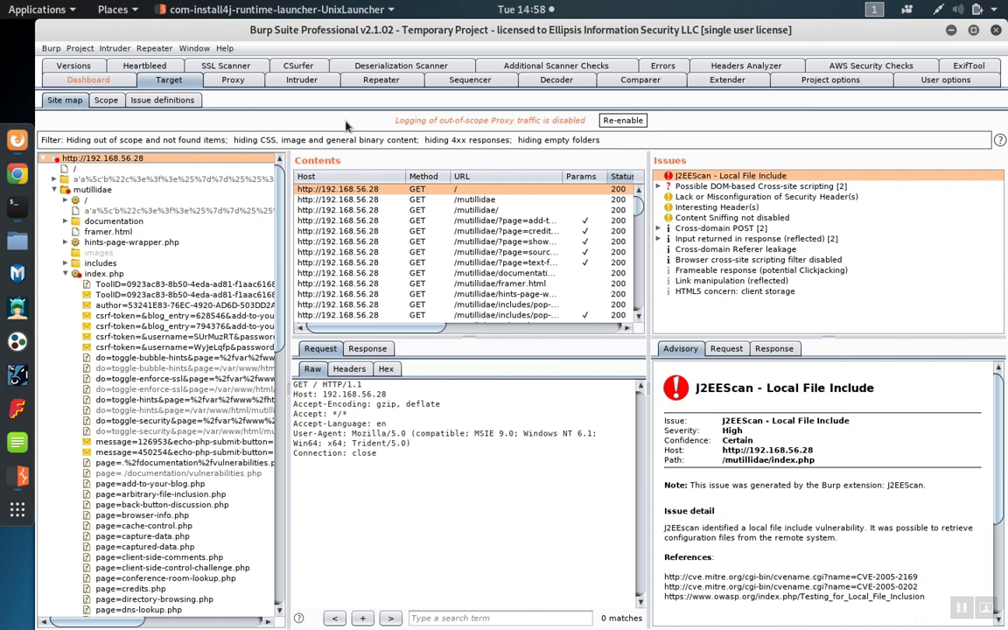
pyautogui.rightClick(105, 159)
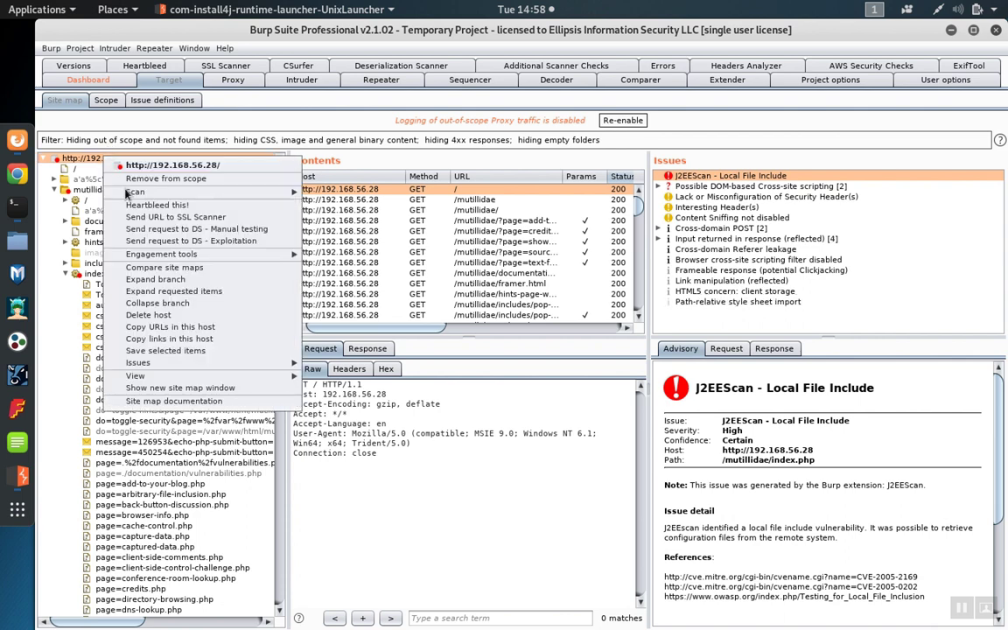
pyautogui.moveTo(134, 196)
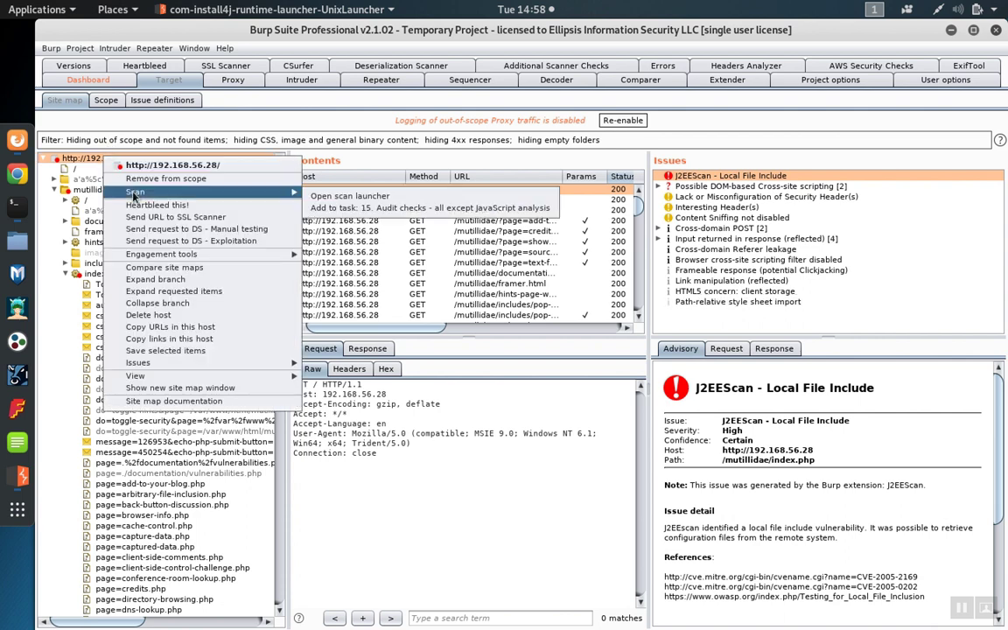
pyautogui.click(330, 197)
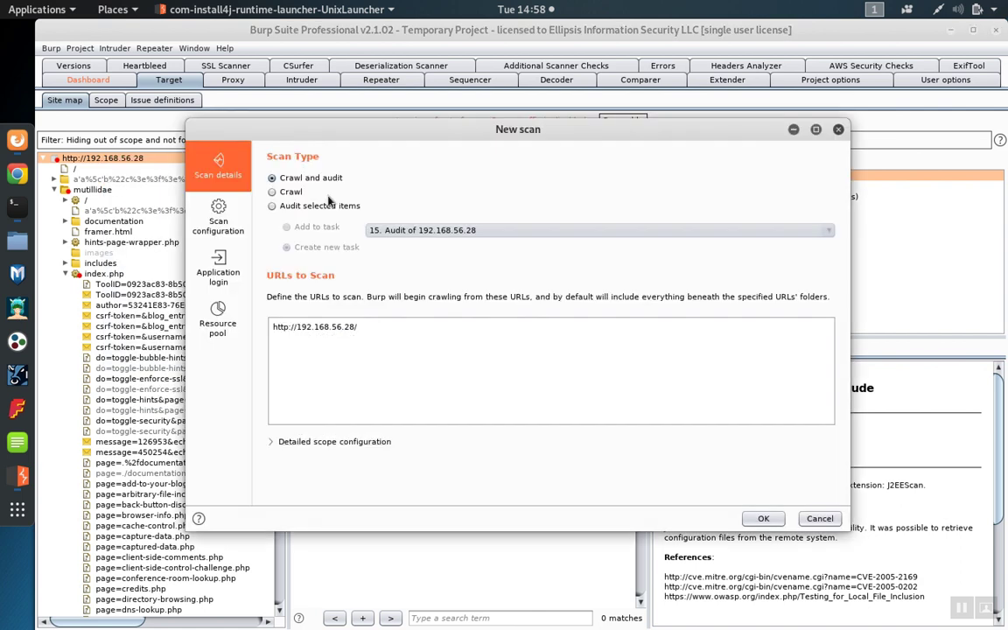
pyautogui.click(272, 206)
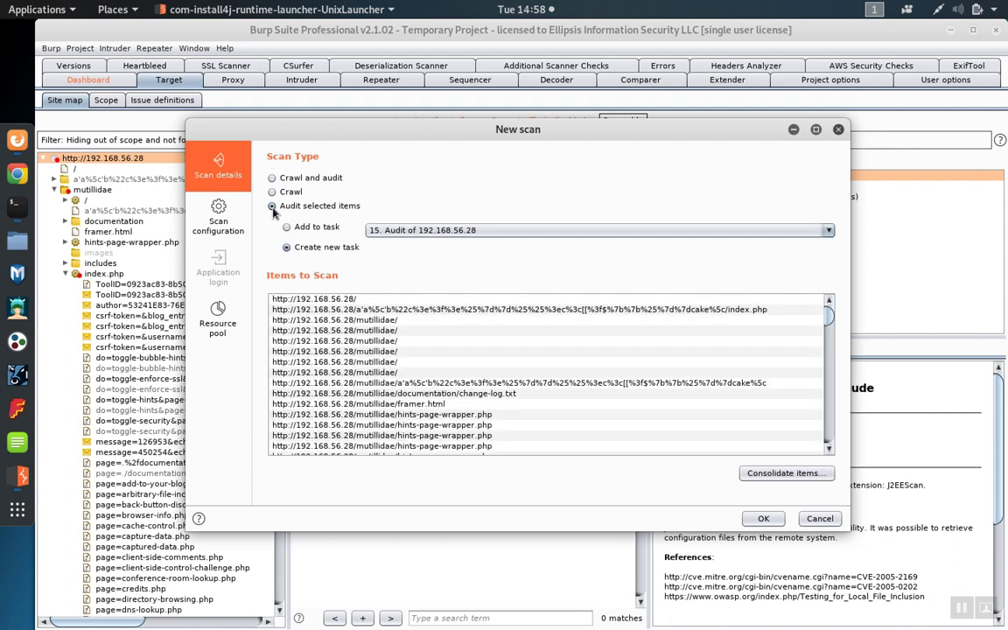
# Create and save a custom auditing configuration whose reported issues exclude the JavaScript analysis and Intrusive active scan types
pyautogui.click(230, 214)
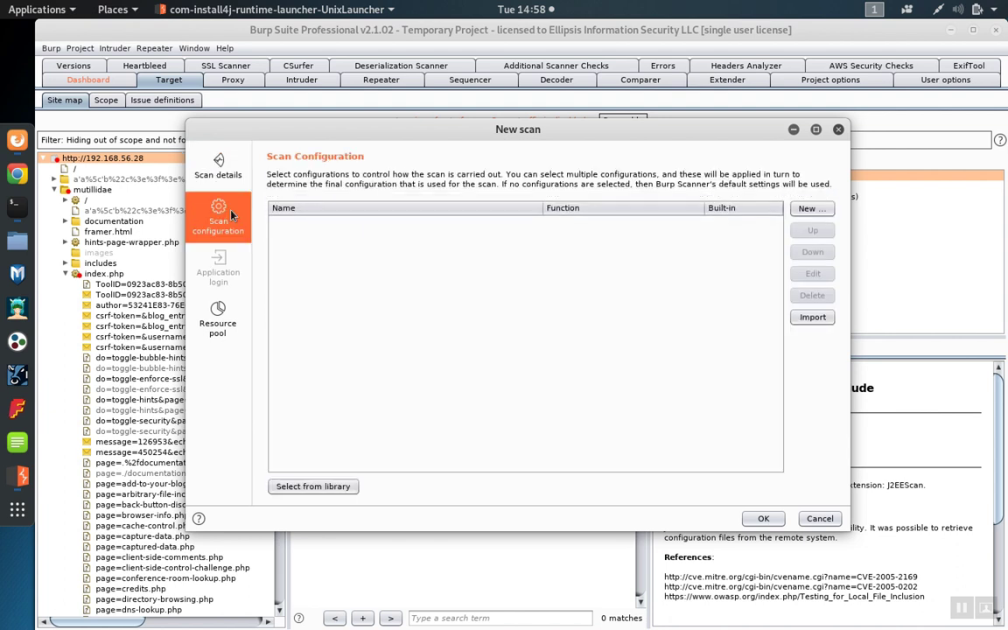
pyautogui.click(807, 210)
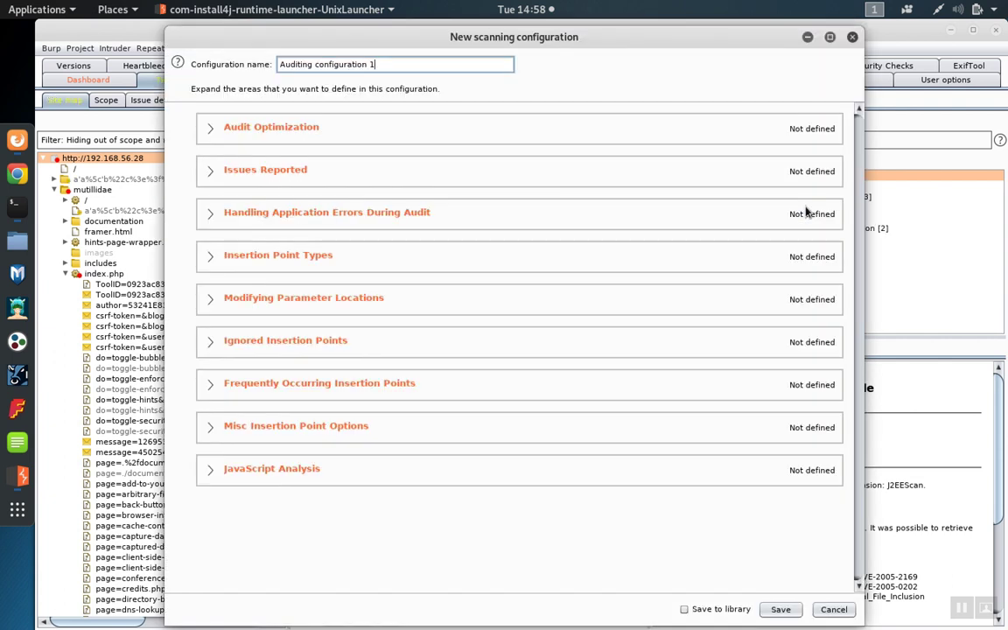
pyautogui.click(213, 173)
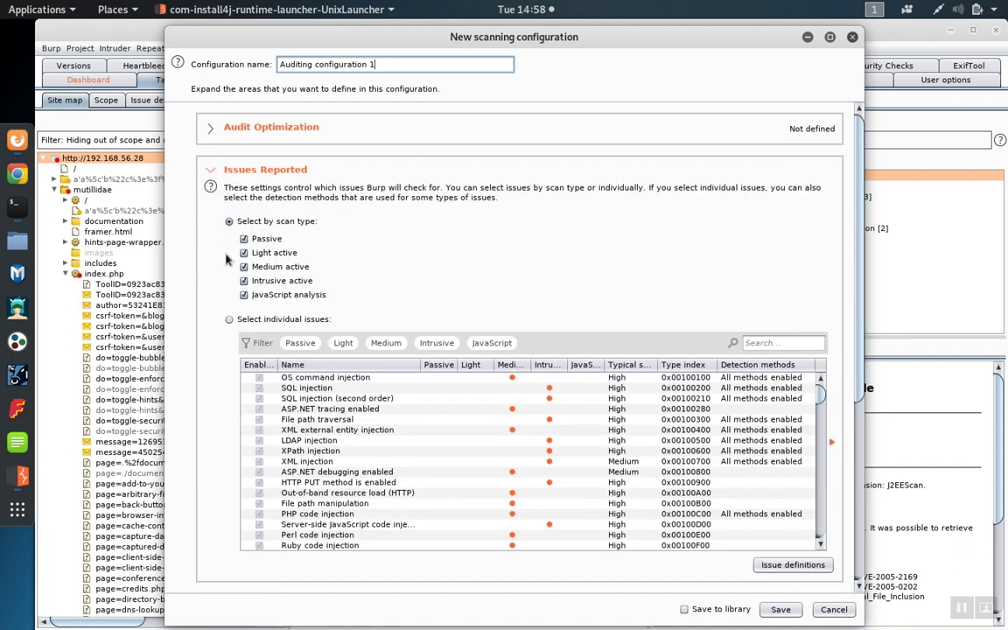
pyautogui.click(244, 295)
pyautogui.click(244, 281)
pyautogui.click(781, 610)
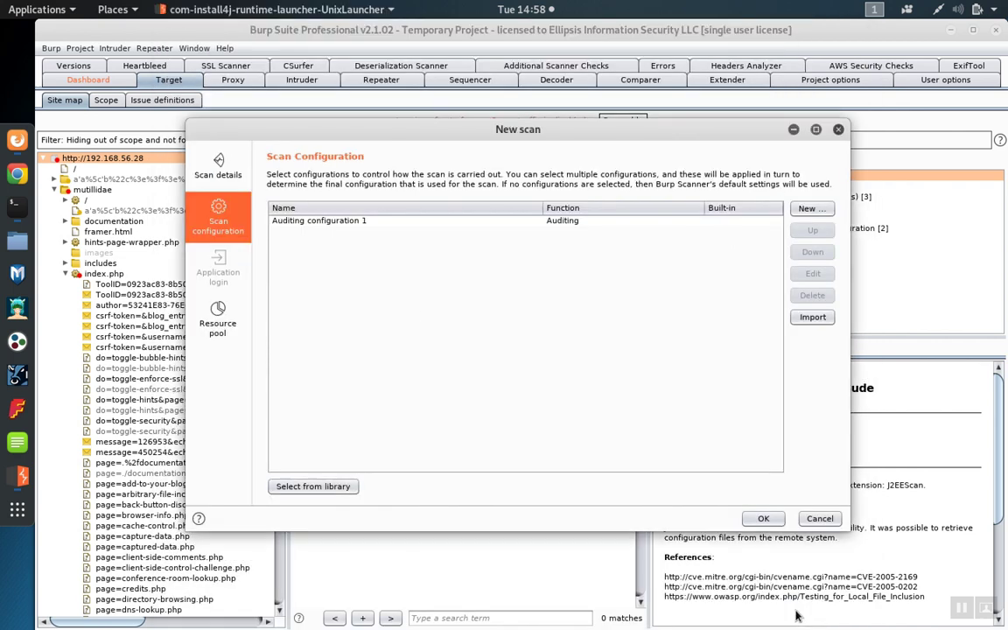
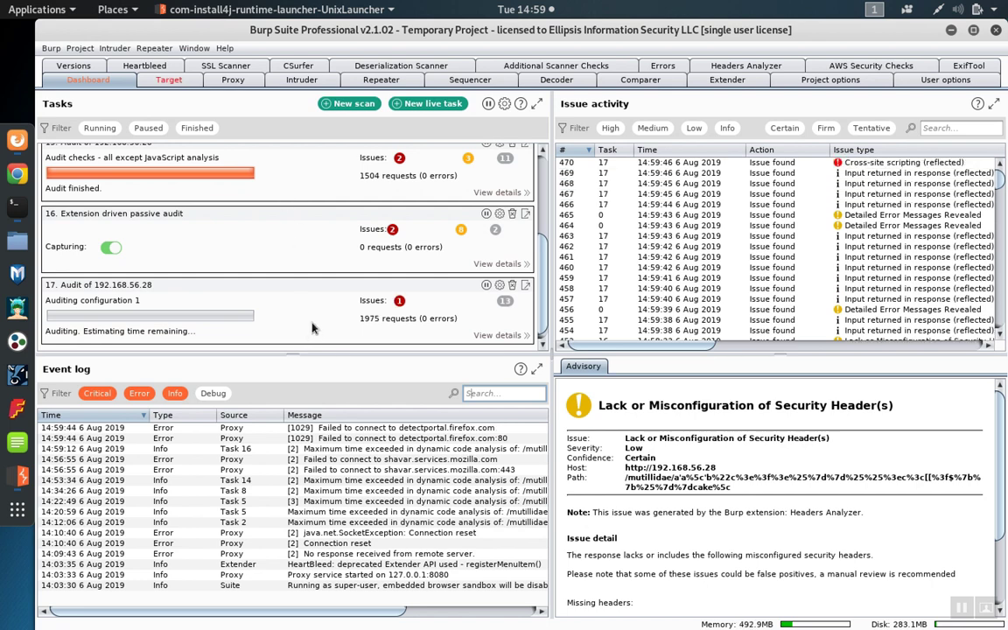
# Delete the audit task of 192.168.56.28 that uses Auditing configuration 1
pyautogui.click(512, 285)
pyautogui.click(544, 322)
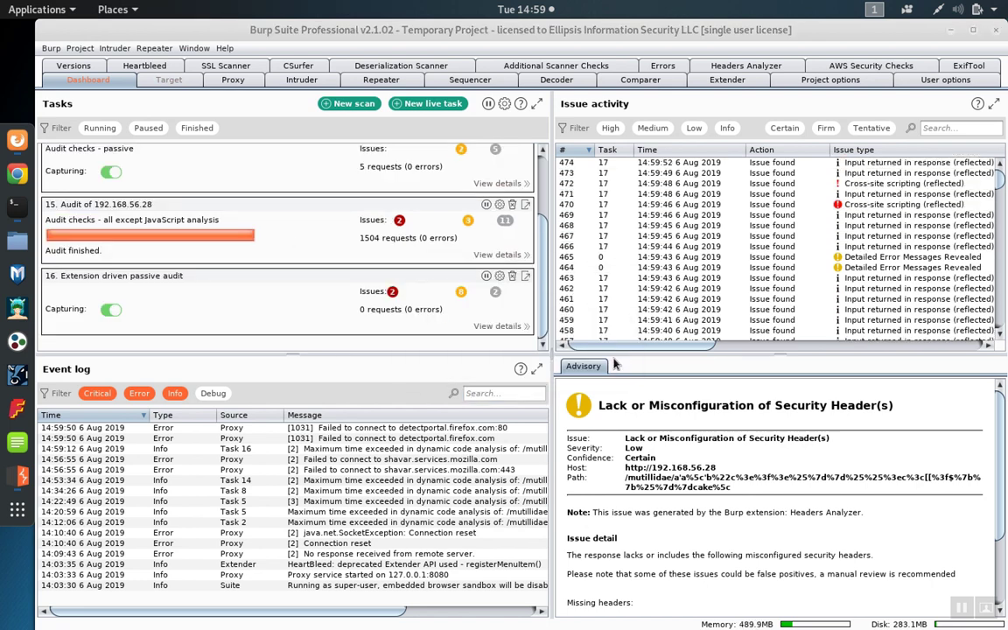
pyautogui.click(169, 81)
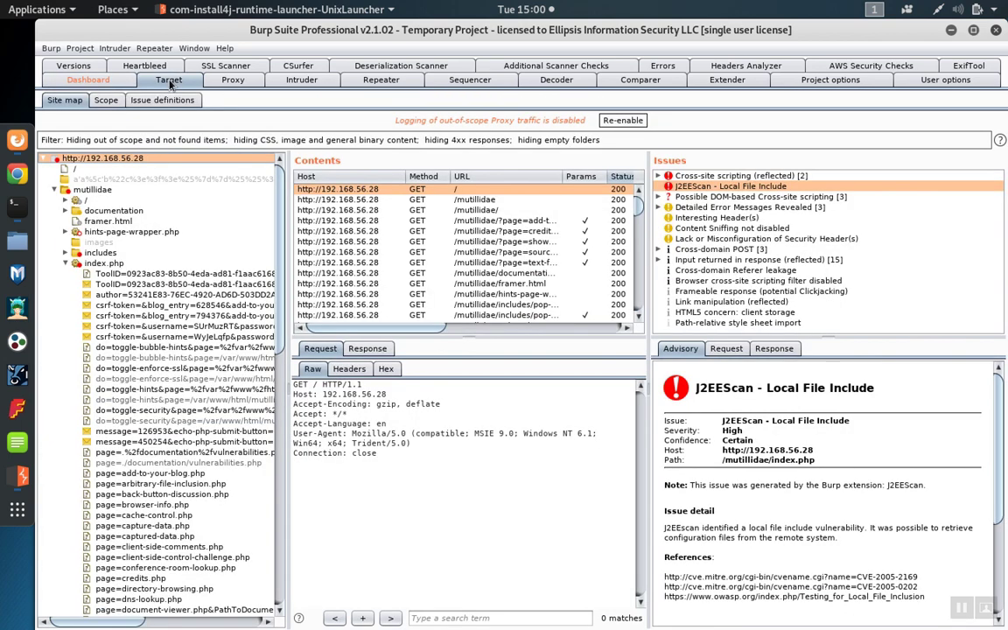
pyautogui.hotkey('ctrl', 'a')
pyautogui.rightClick(775, 251)
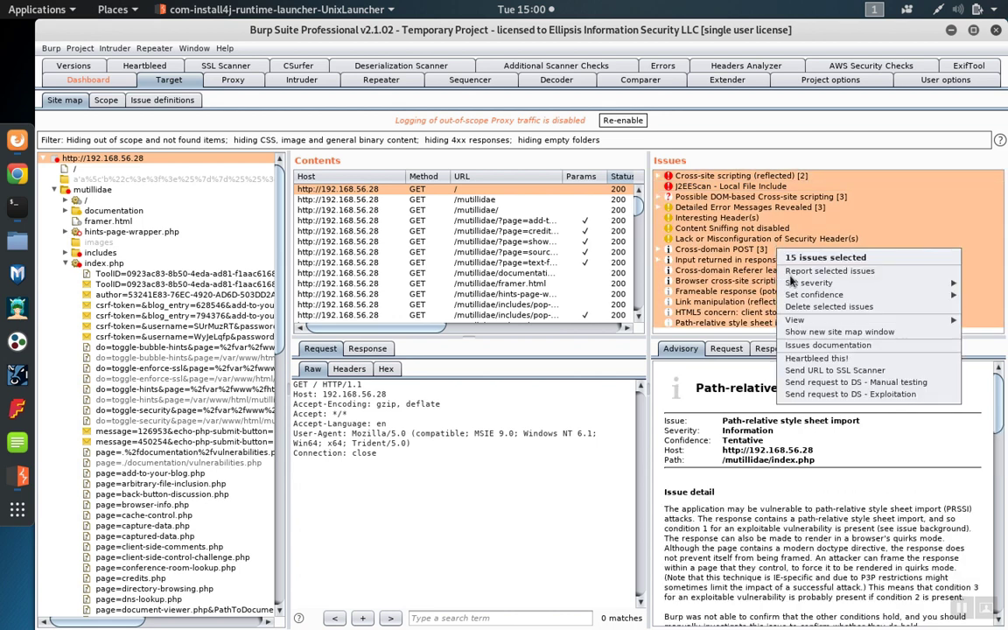
pyautogui.click(804, 272)
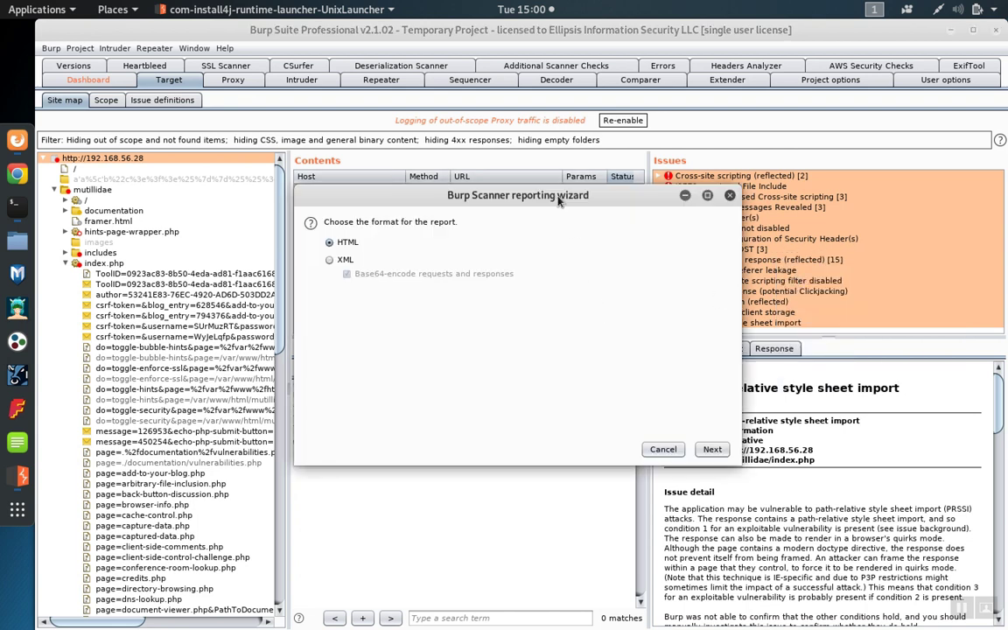
# Configure an HTML report with all detail types and relevant request and response extracts, using burp.report as the file name
pyautogui.click(711, 450)
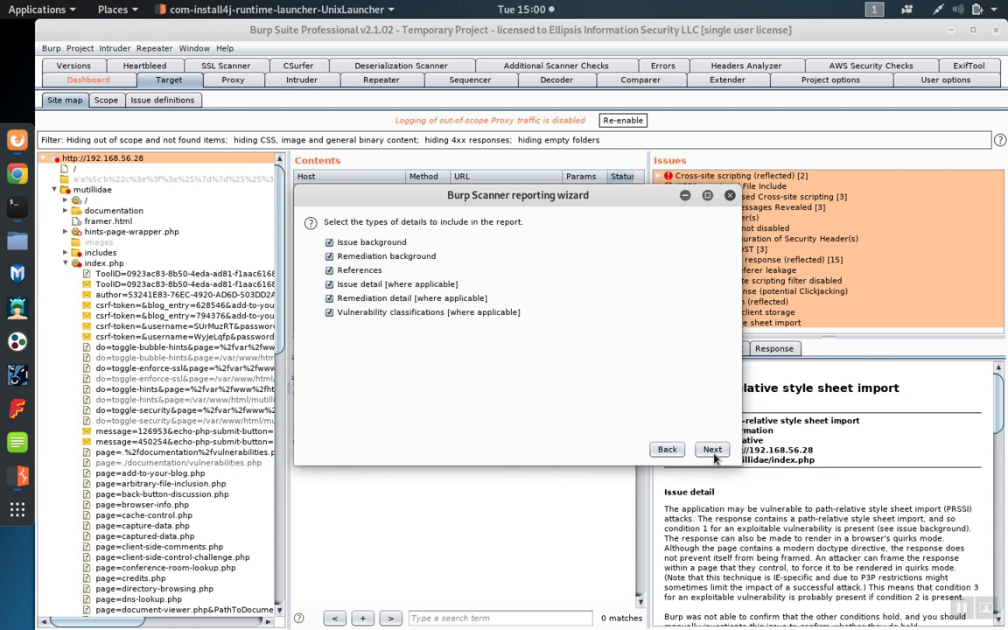
pyautogui.click(712, 450)
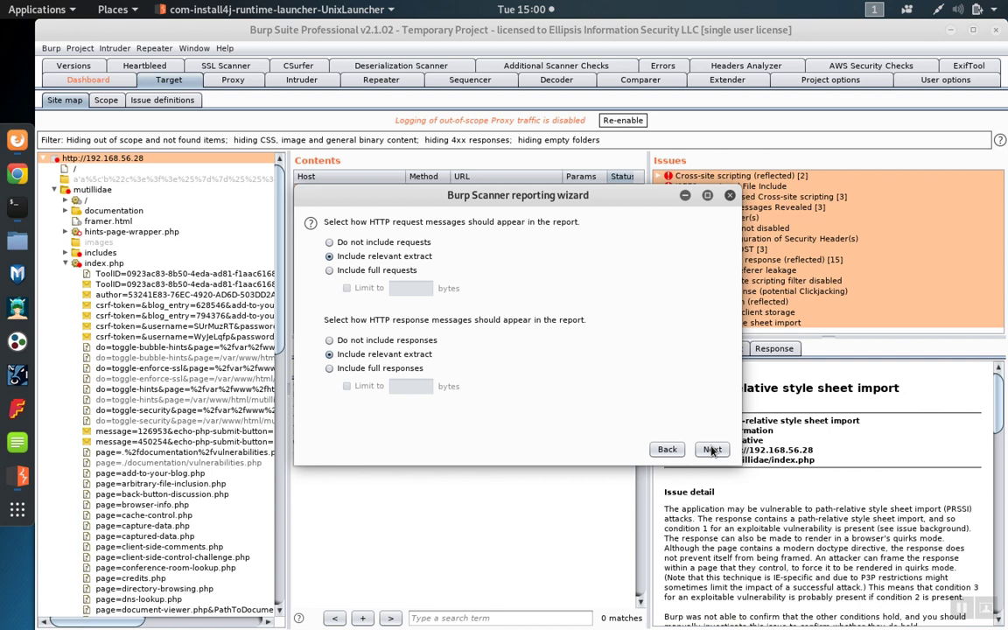
pyautogui.click(711, 450)
pyautogui.click(711, 450)
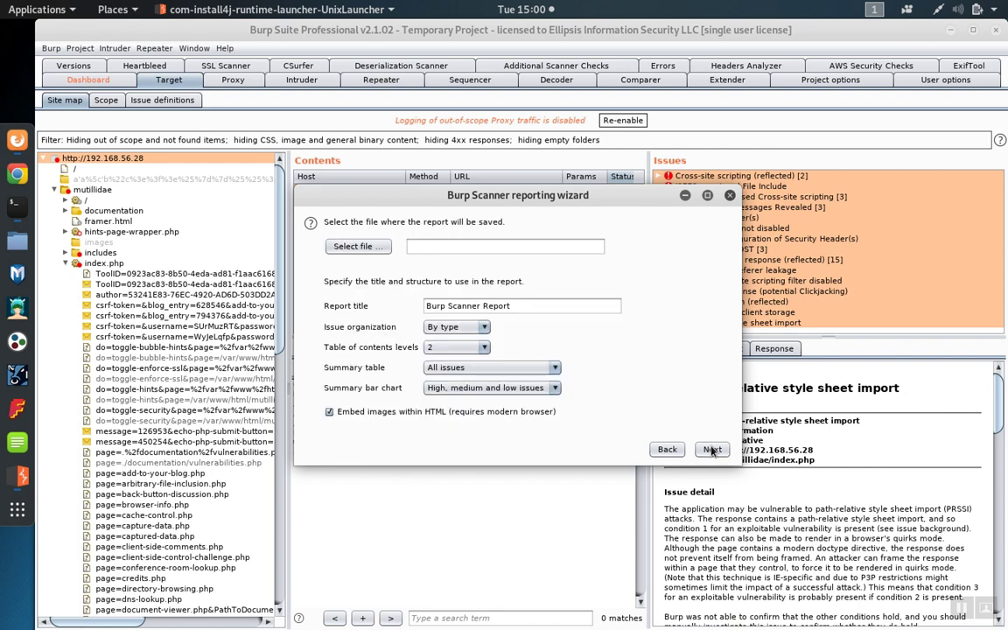
pyautogui.click(547, 248)
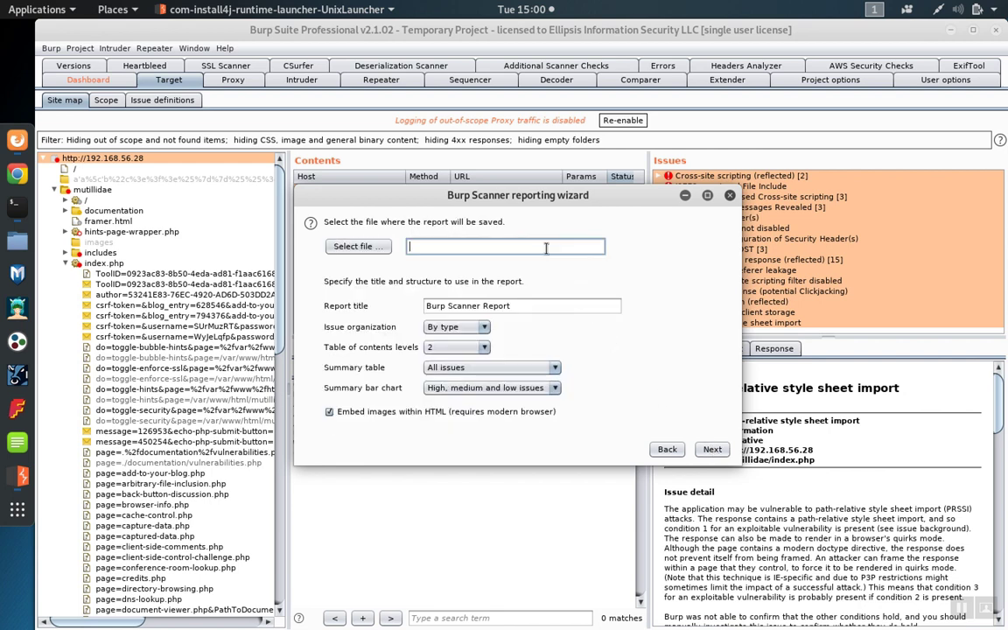
pyautogui.write('burp.report')
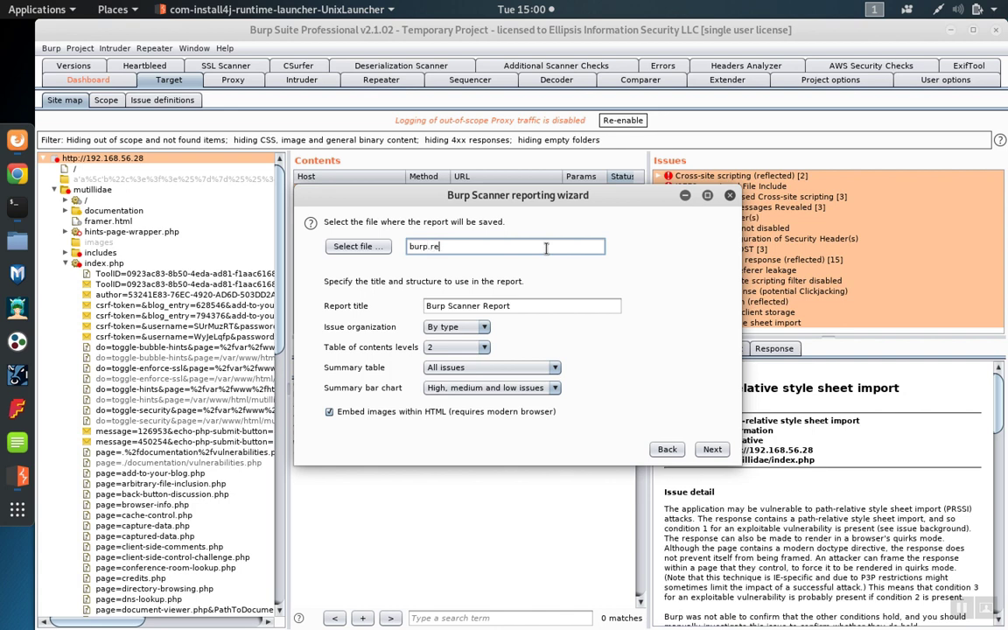